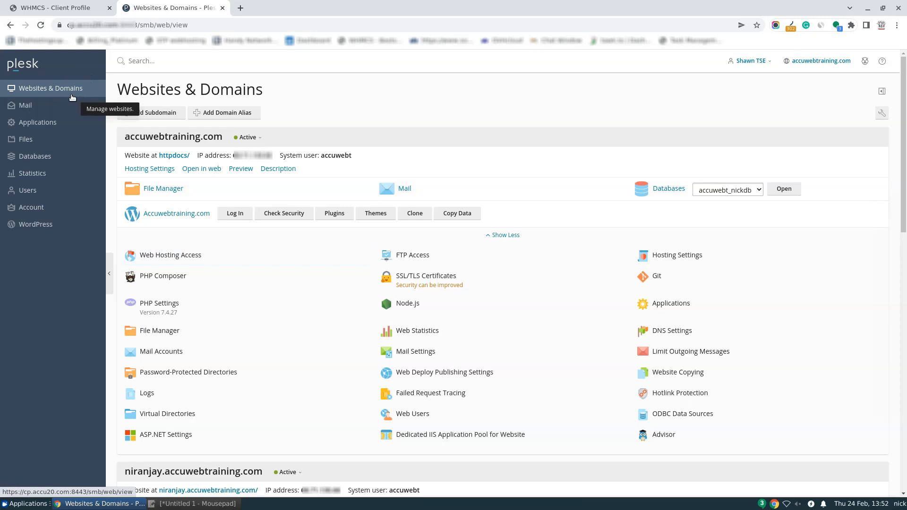
- Look through the domains and subdomains under Websites & Domains and the hosting tools offered for each
click(48, 91)
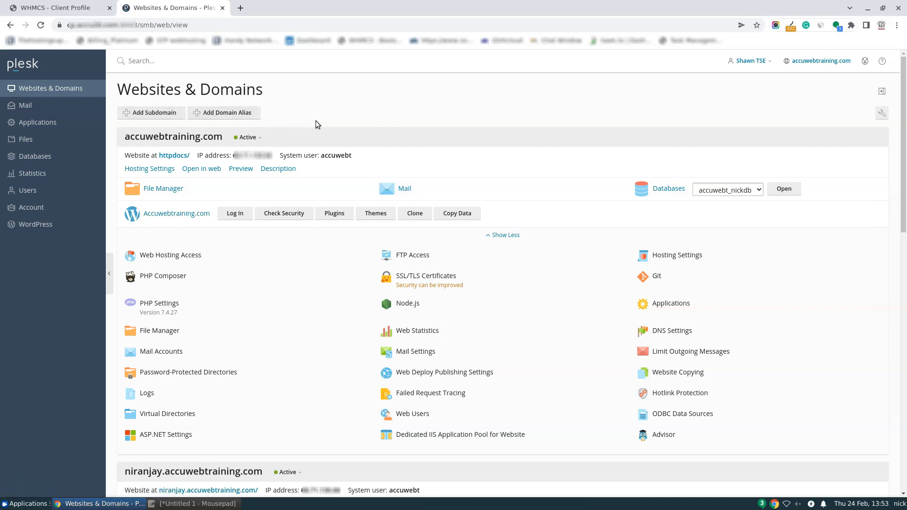
scroll(317, 125, down, 5)
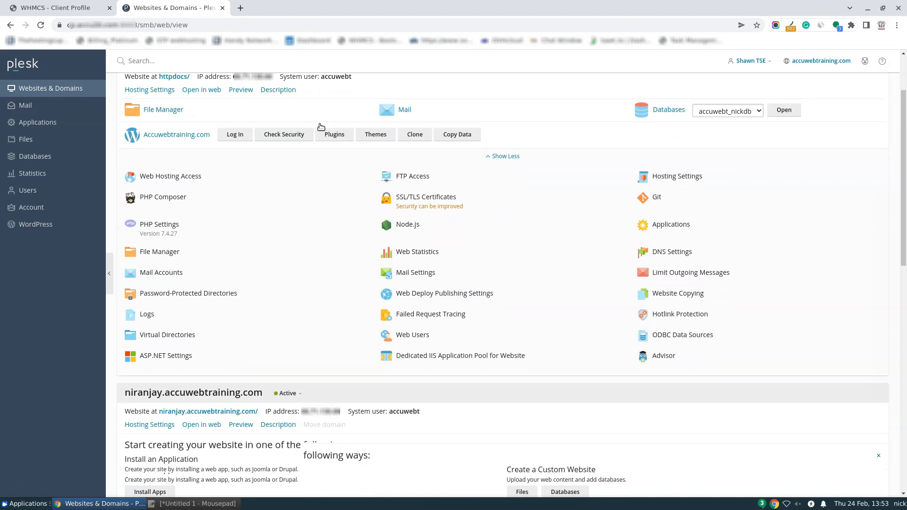
scroll(322, 128, down, 6)
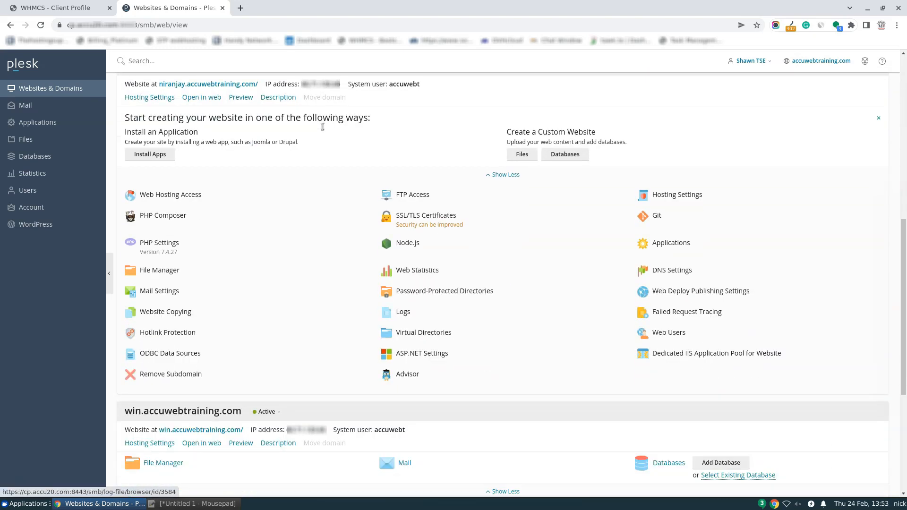
scroll(323, 129, down, 2)
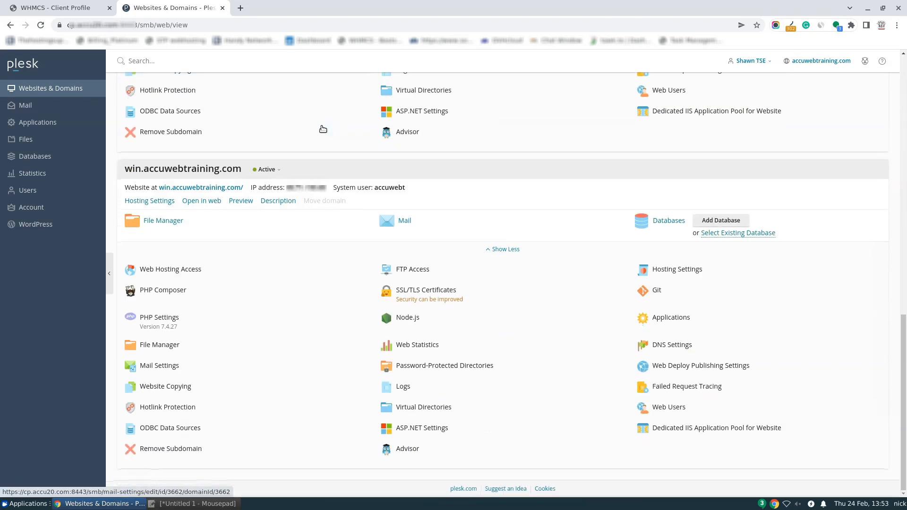
scroll(323, 129, up, 2)
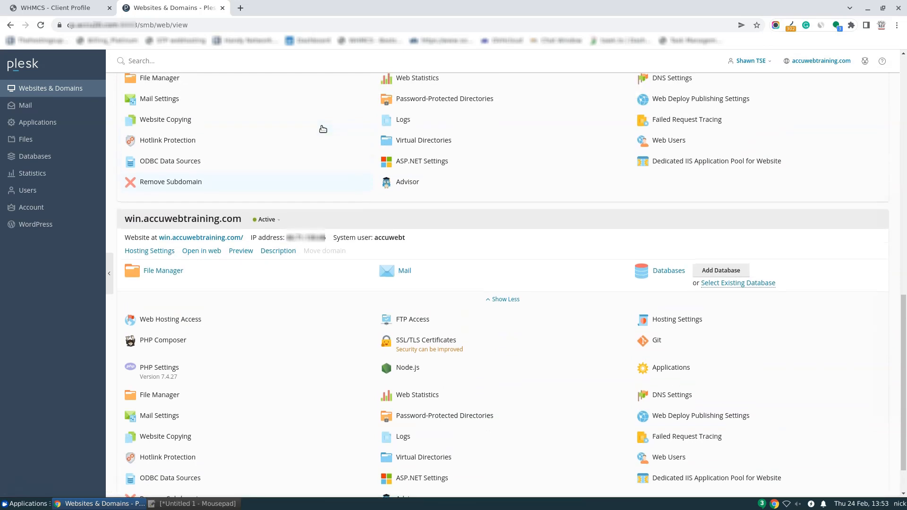
scroll(323, 129, up, 2)
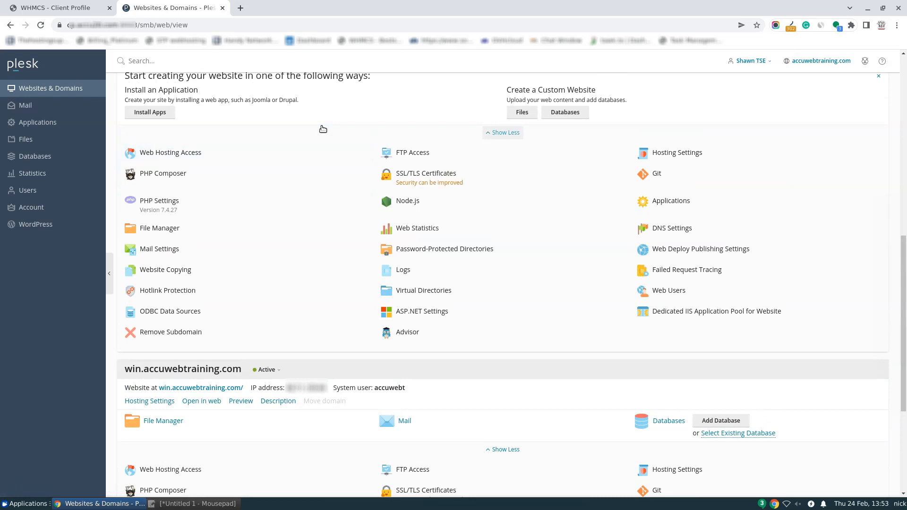
scroll(323, 129, up, 1)
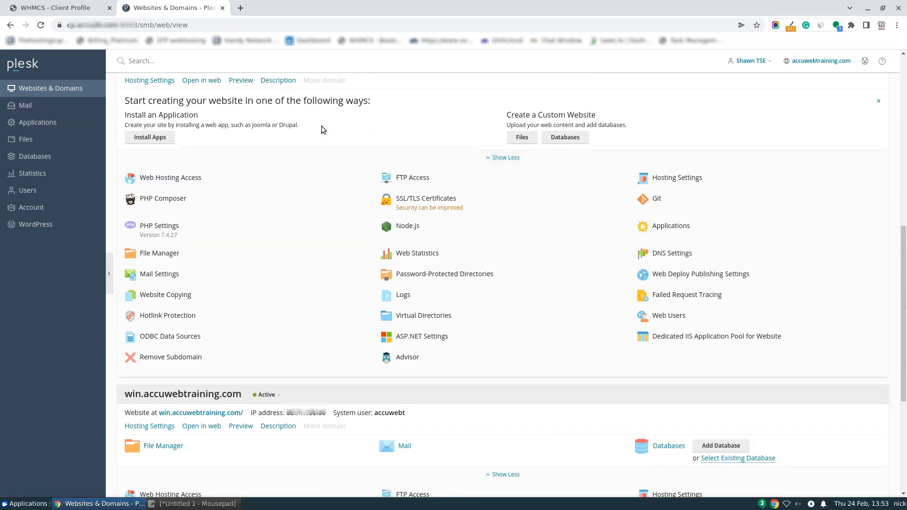
scroll(321, 125, up, 4)
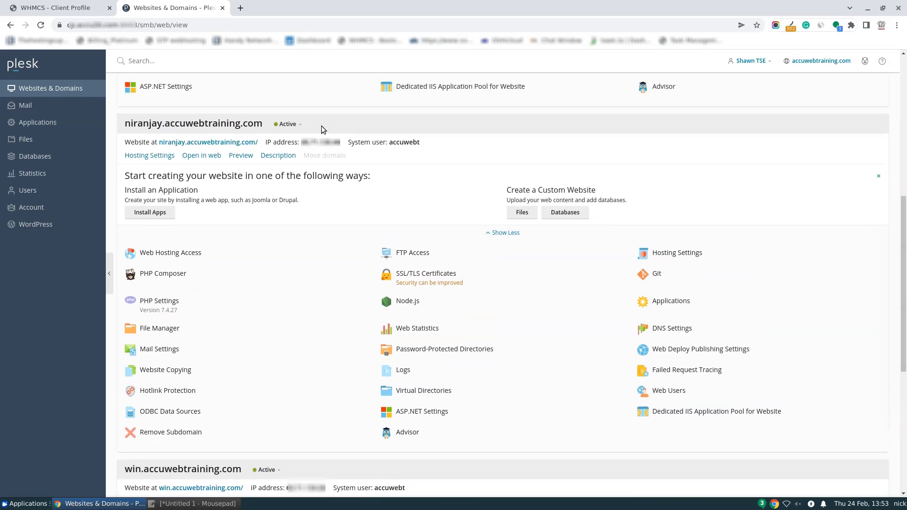
scroll(321, 125, up, 4)
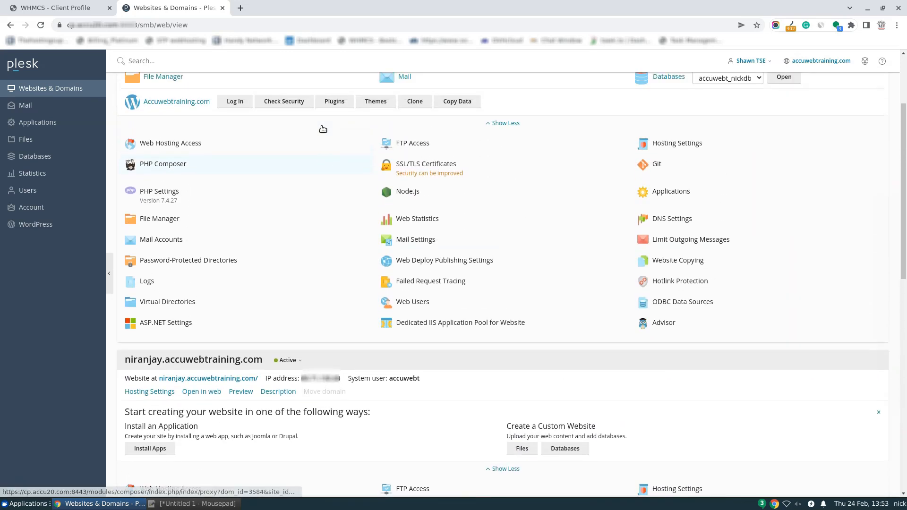
scroll(321, 126, up, 1)
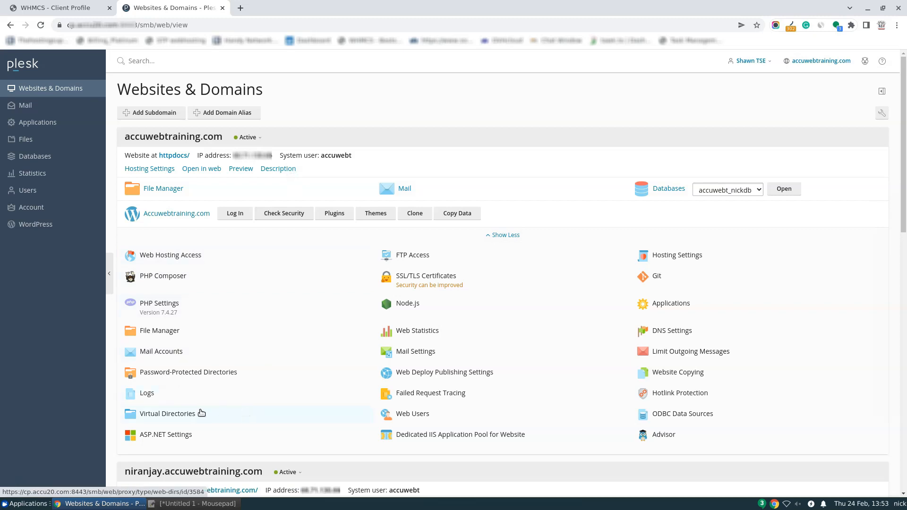
- Open the directory properties of accuwebtraining.com's root virtual directory
click(157, 416)
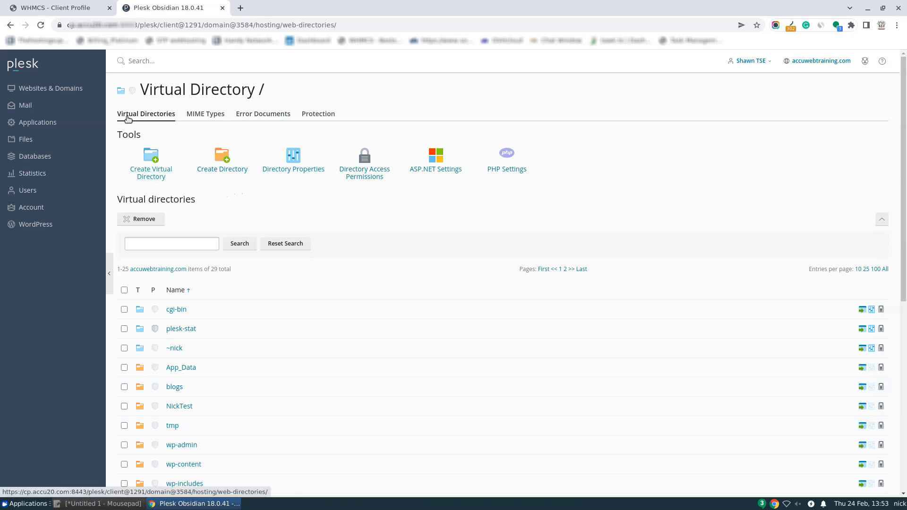
click(166, 120)
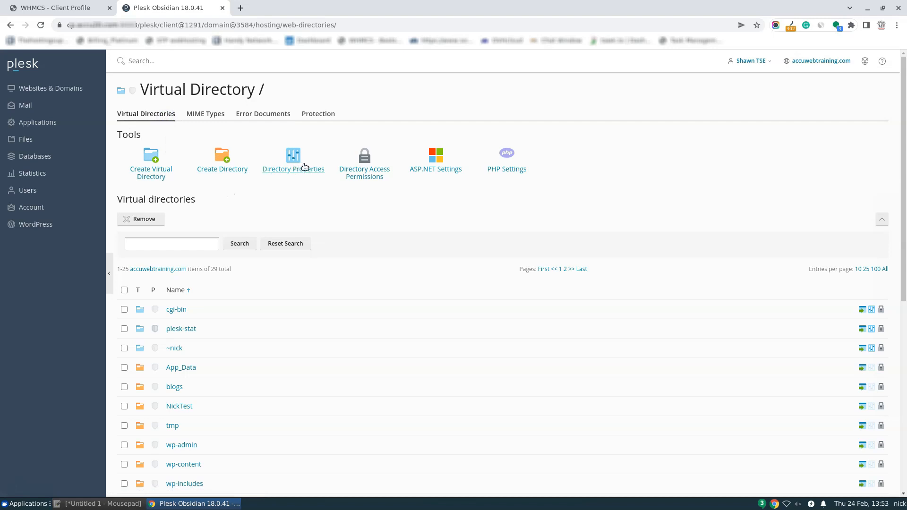
click(284, 171)
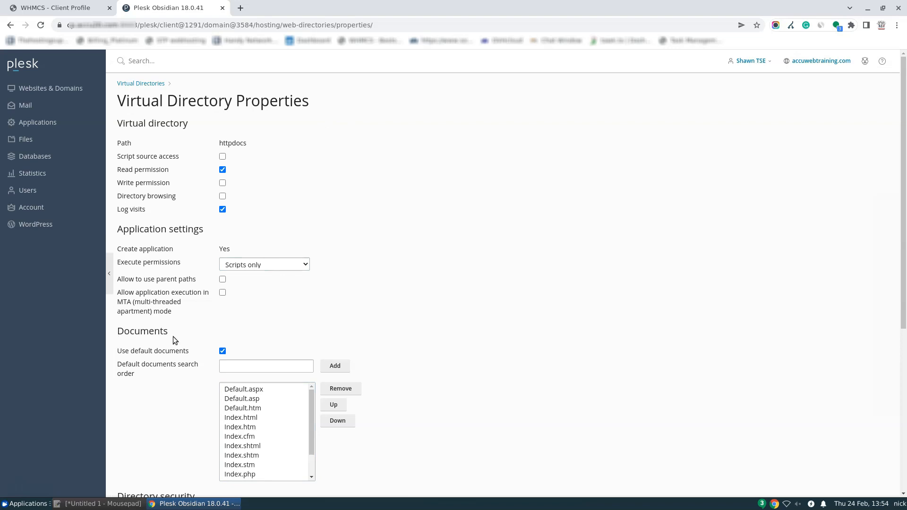
- Move Index.php to the first place in the default documents search order
scroll(170, 339, down, 3)
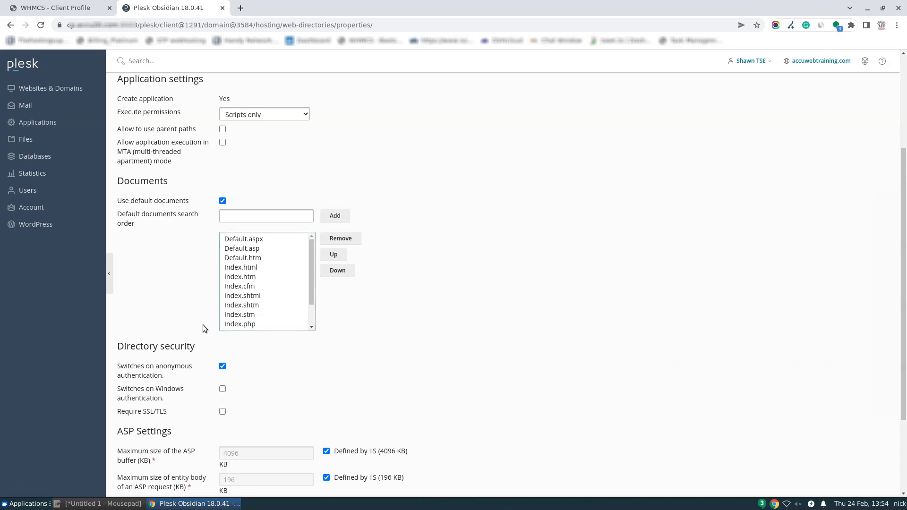
click(238, 323)
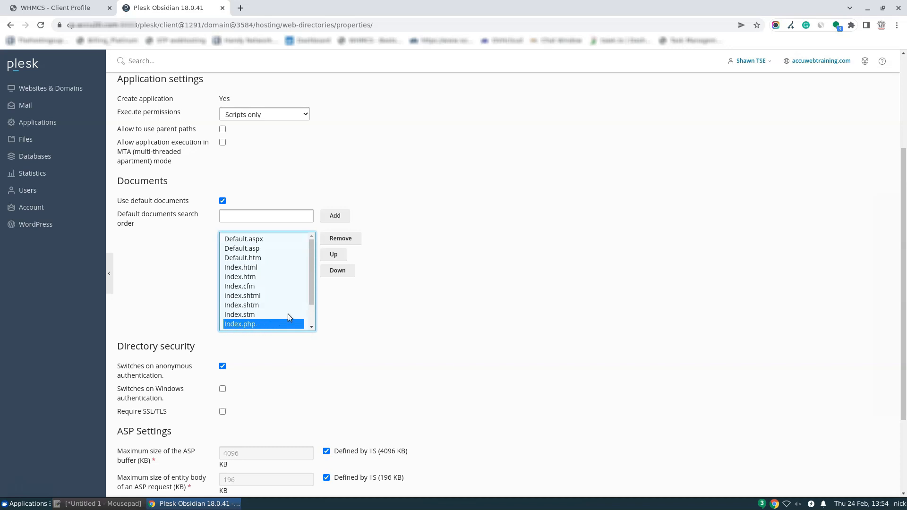
click(334, 256)
click(334, 256)
click(334, 256)
click(334, 256)
click(334, 256)
click(334, 256)
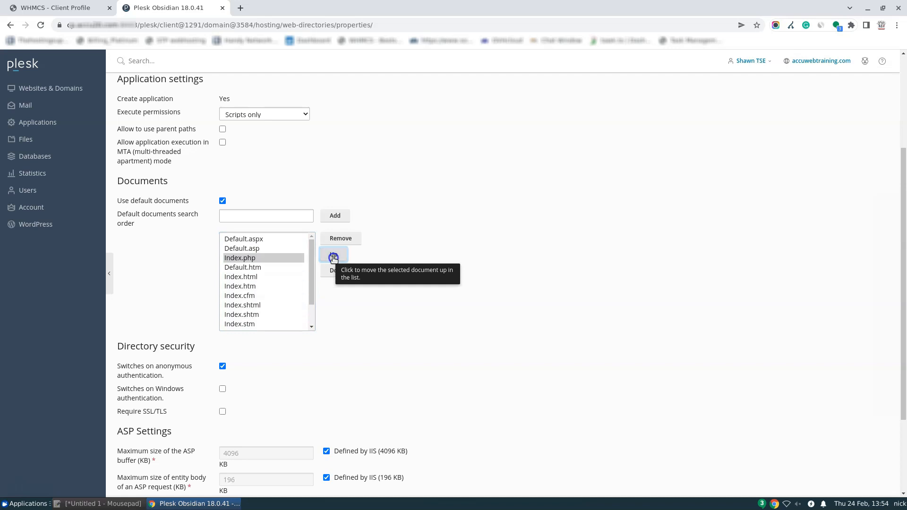
click(334, 256)
click(333, 257)
click(334, 257)
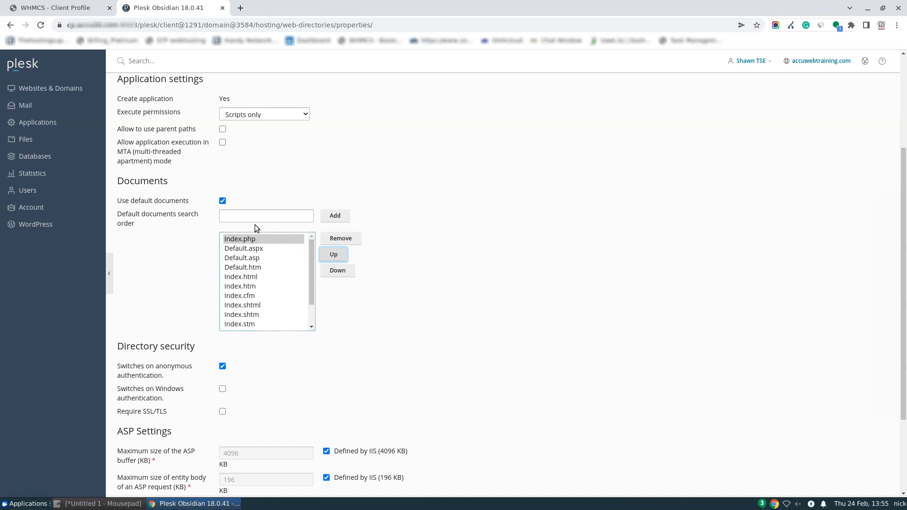
- Add newhomepage.aspx to the default documents search order and save the virtual directory properties
click(233, 216)
click(231, 216)
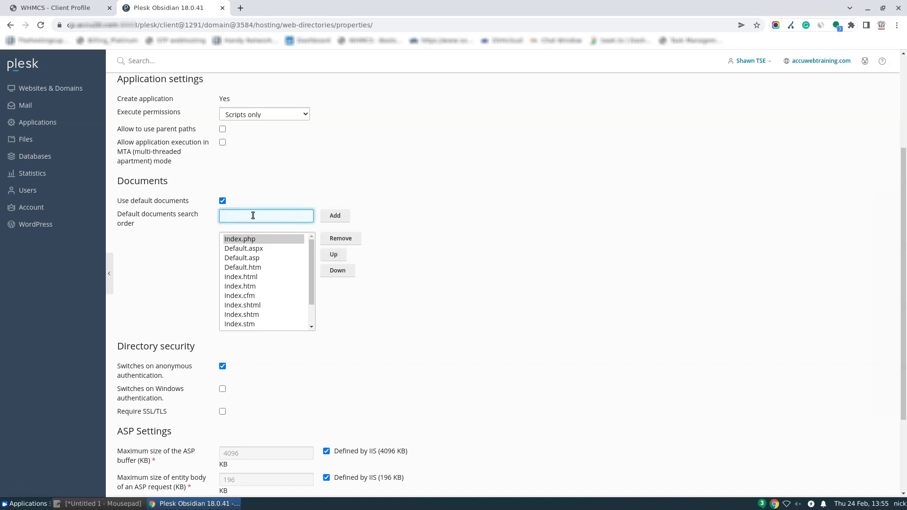
text(newhomepage.aspx)
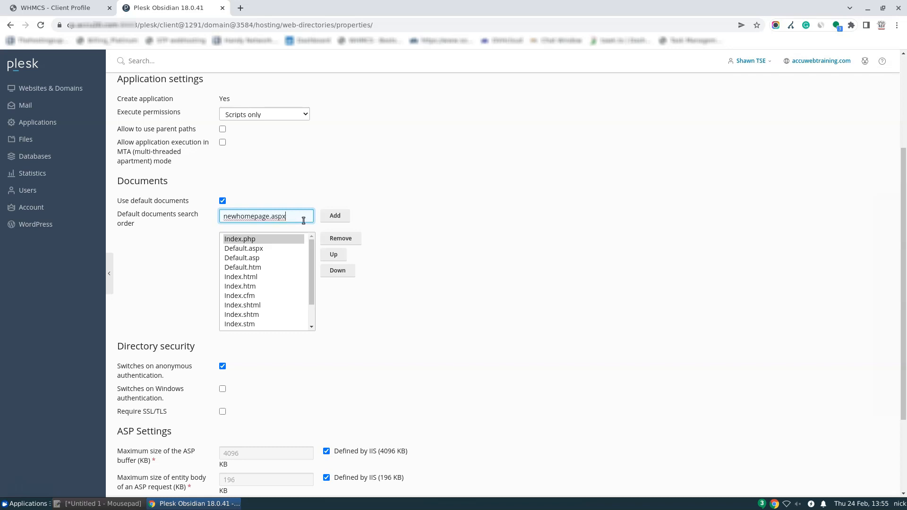
click(335, 218)
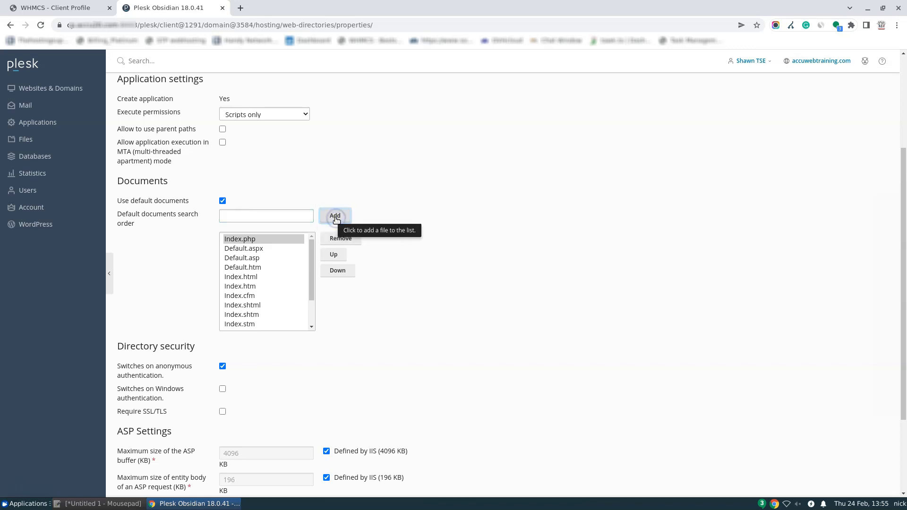
scroll(289, 279, down, 2)
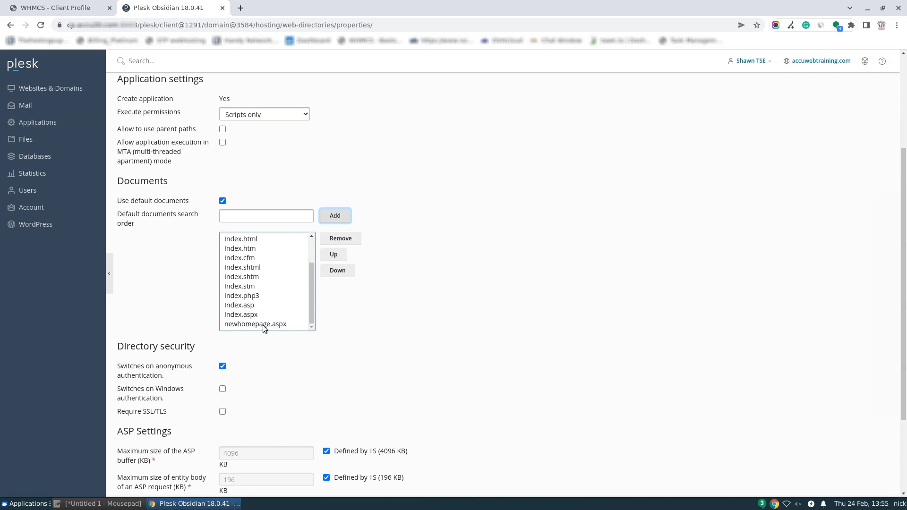
click(255, 349)
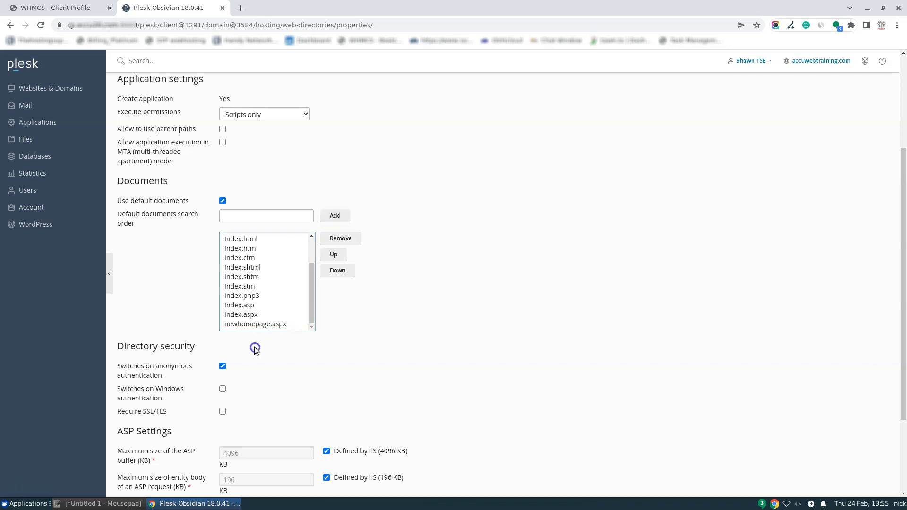
scroll(256, 349, down, 5)
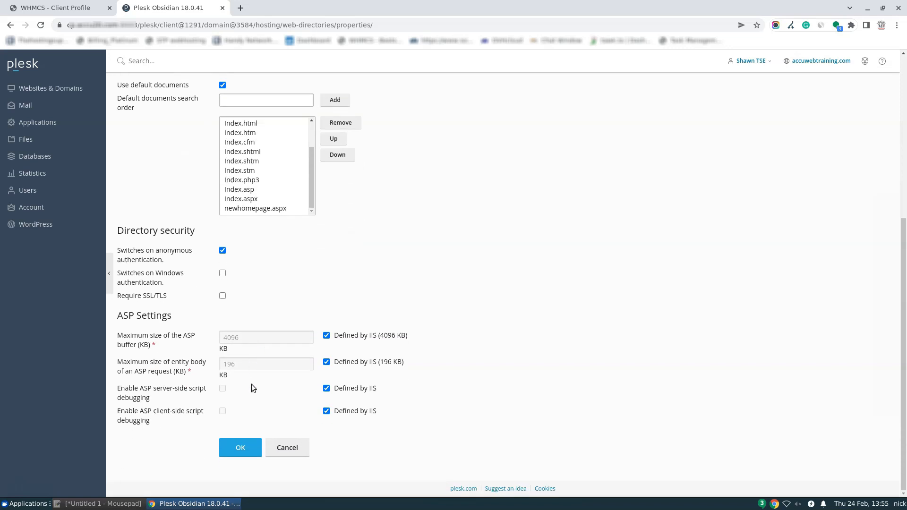
click(245, 454)
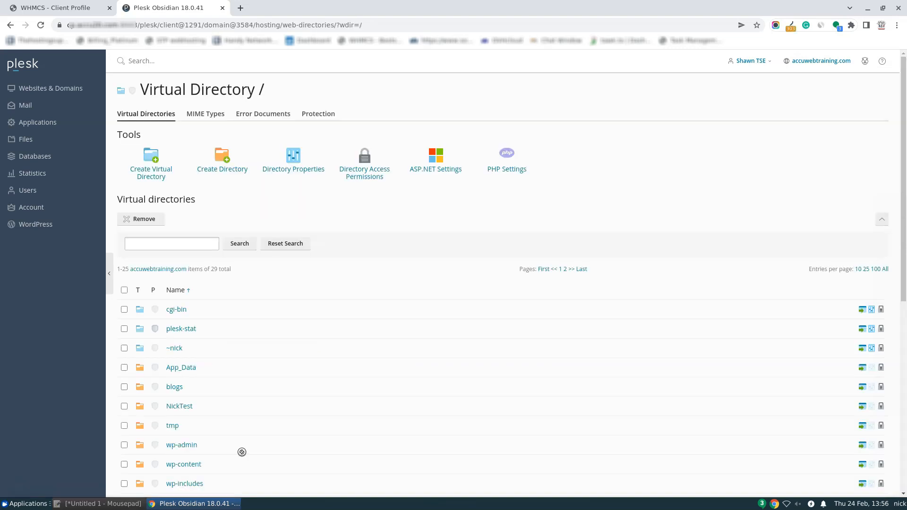